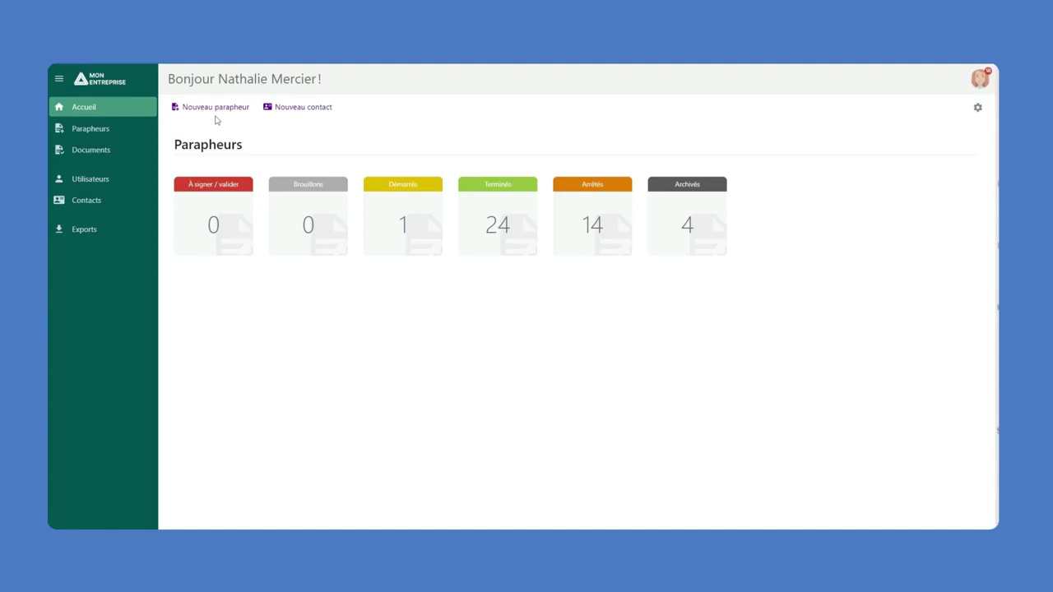
Create a new parapheur named "Synthèse INPI" and save it.
left_click(212, 107)
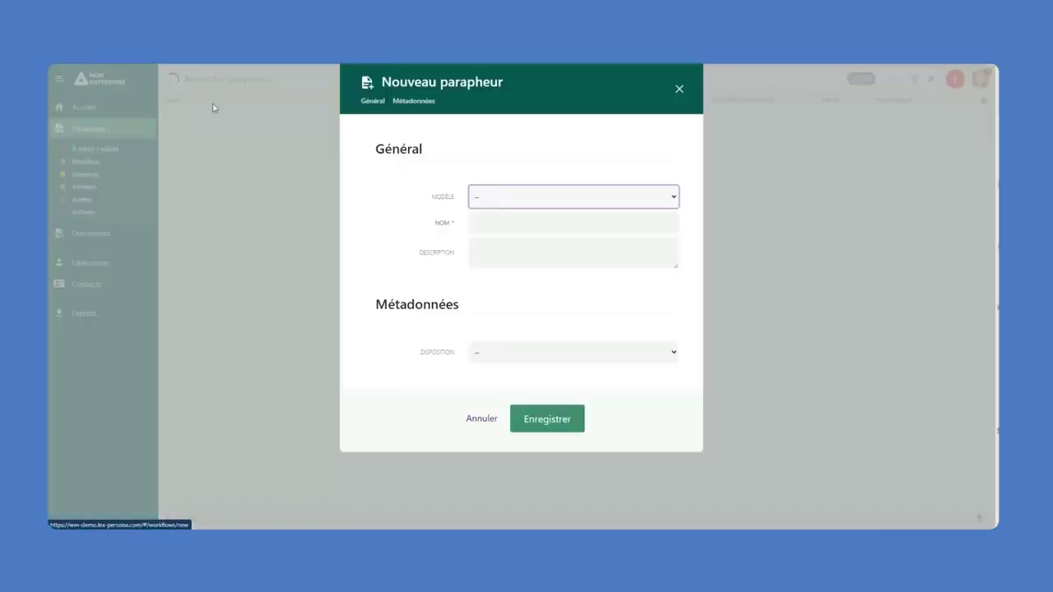
type("Synthèse INPI")
left_click(526, 412)
Add a signature step to the parapheur with the consent page "Signature qualifiée - Authentification INLP".
left_click_drag(701, 273, 704, 363)
left_click(542, 328)
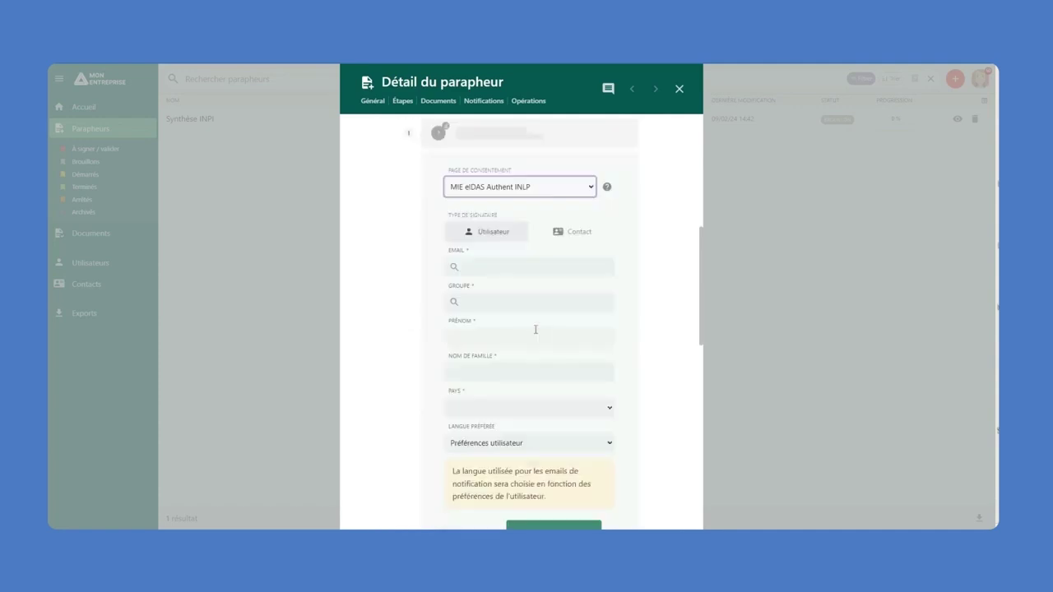
left_click(589, 187)
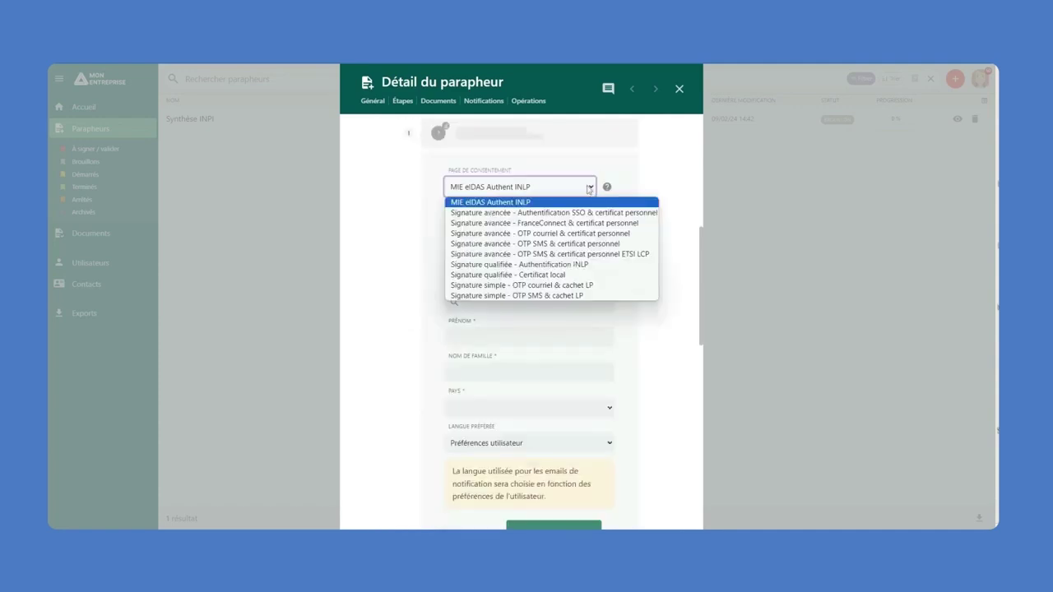
left_click(568, 265)
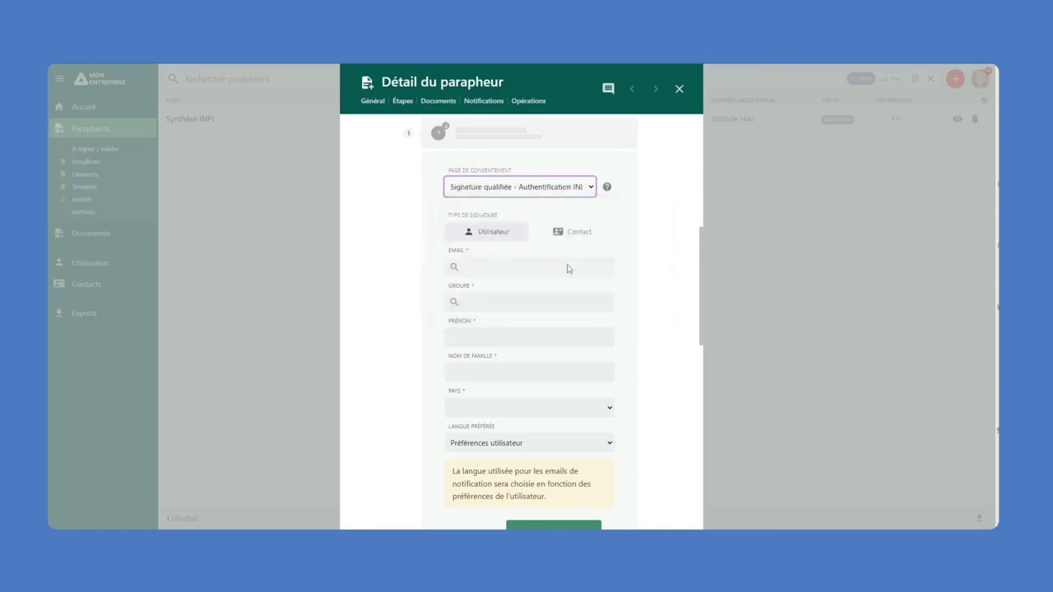
Choose the second suggested user as signatory, signing for "MON ENTREPRISE - Présidente", and validate the signatory.
left_click(494, 267)
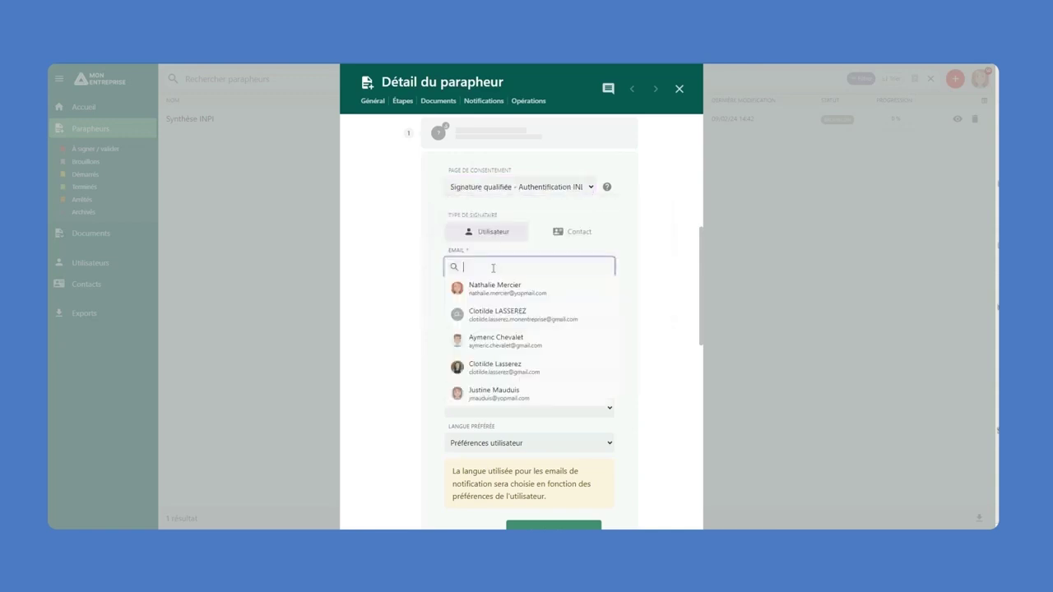
left_click(558, 314)
scroll(686, 316, "down", 2)
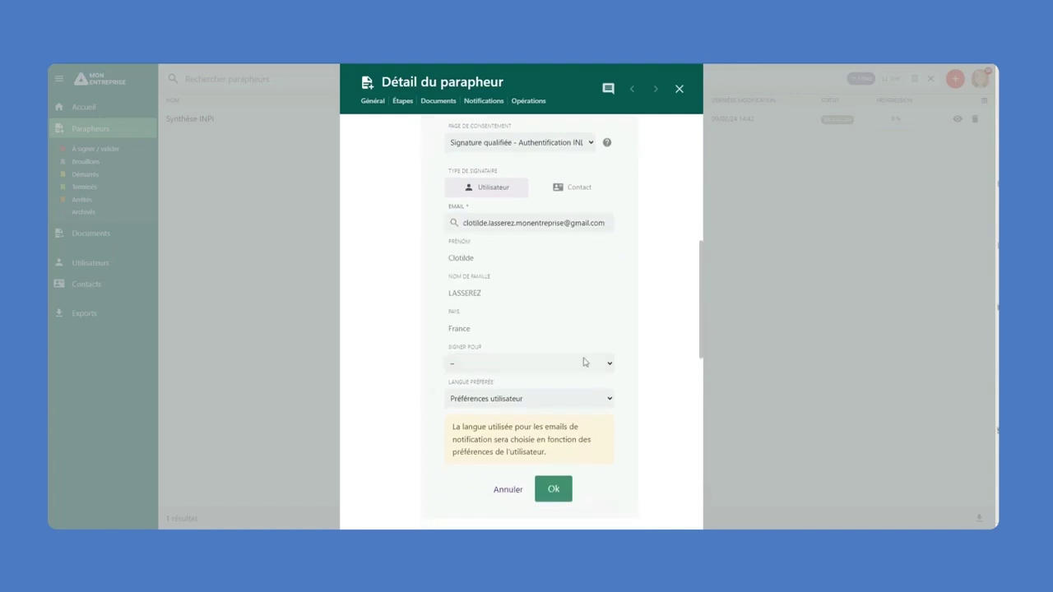
left_click(583, 362)
left_click(556, 388)
left_click(558, 491)
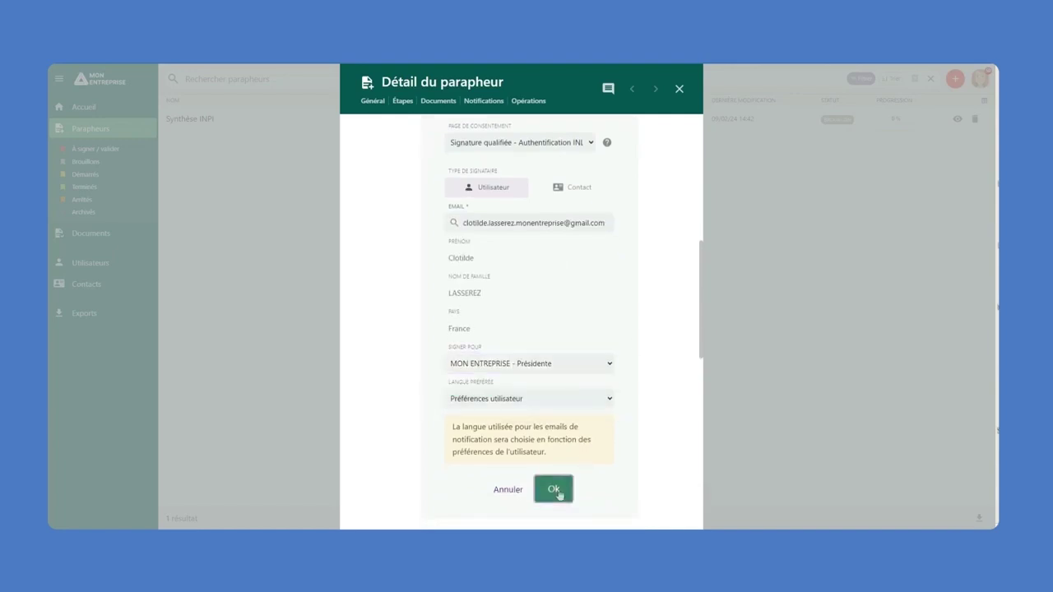
Add the Document_de_Synthese PDF to the parapheur as a document to sign.
left_click_drag(704, 353, 706, 391)
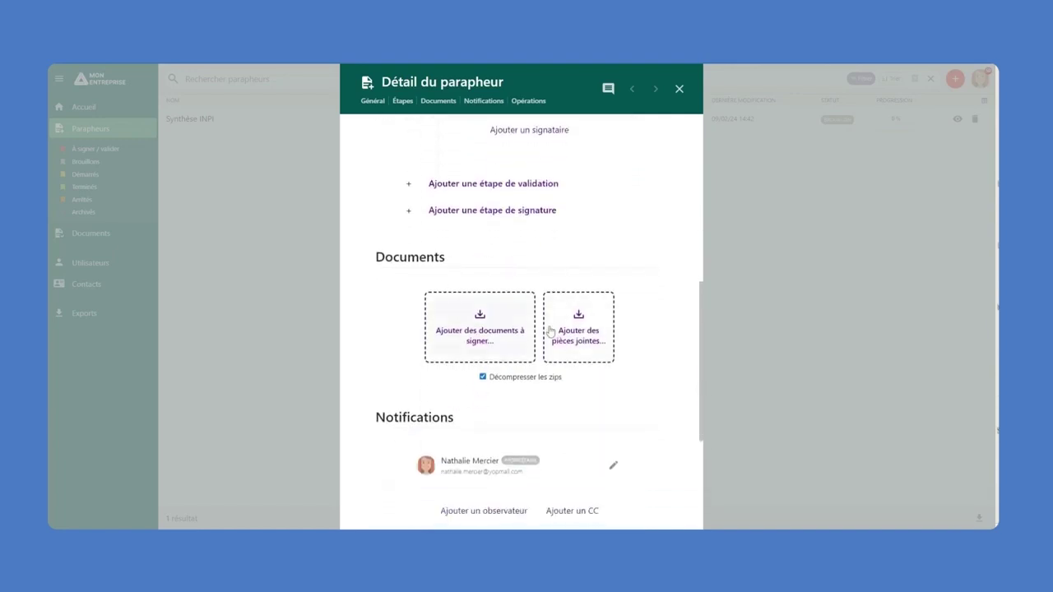
left_click(485, 329)
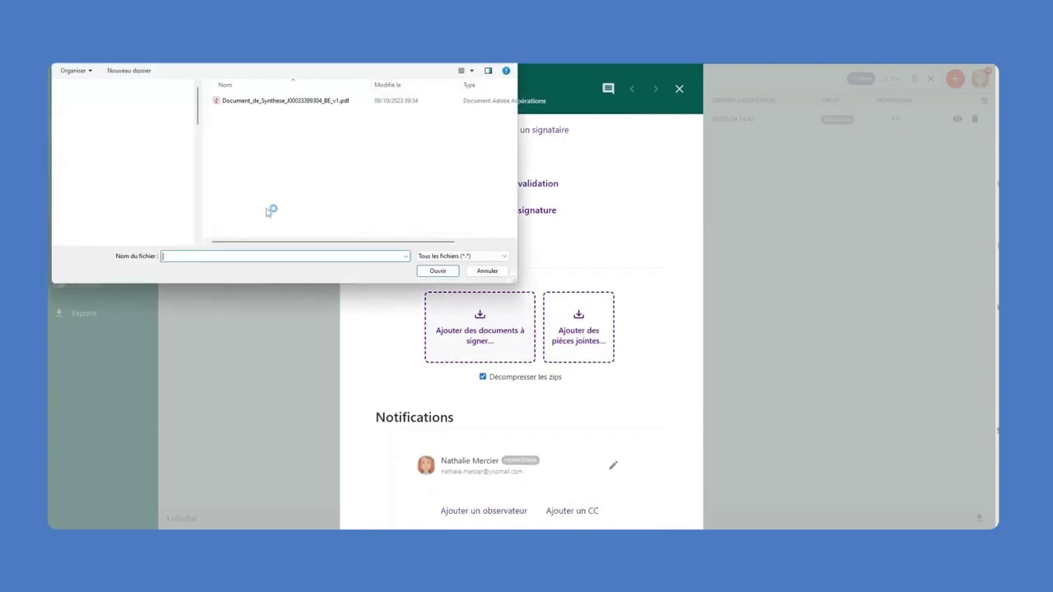
left_click(246, 102)
left_click(430, 275)
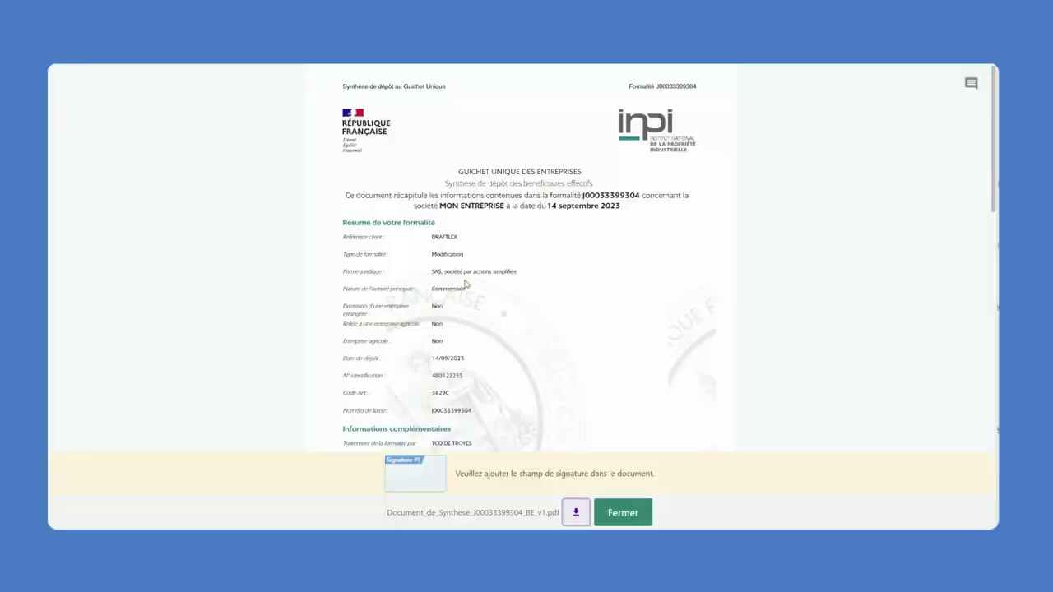
Place the signature field in the blank area below the text on page 2 of the document and save it.
left_click_drag(994, 169, 994, 414)
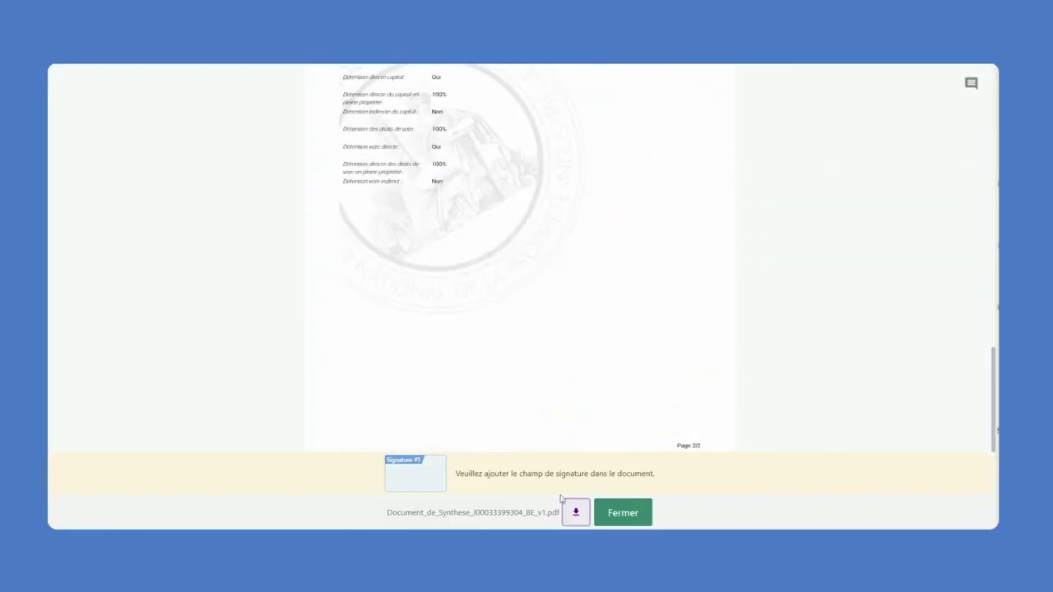
left_click_drag(402, 477, 583, 245)
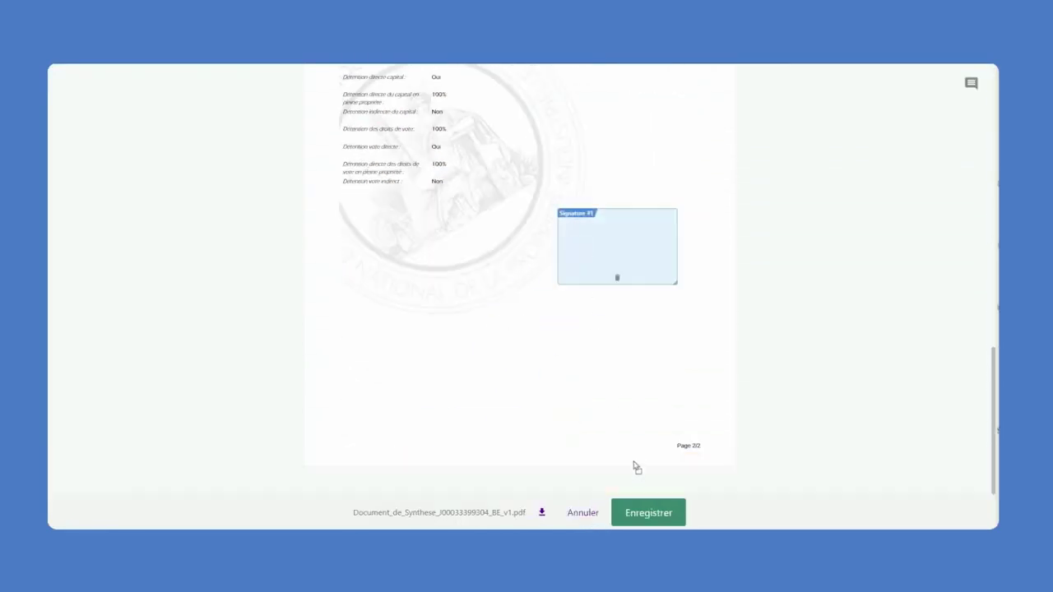
left_click(637, 512)
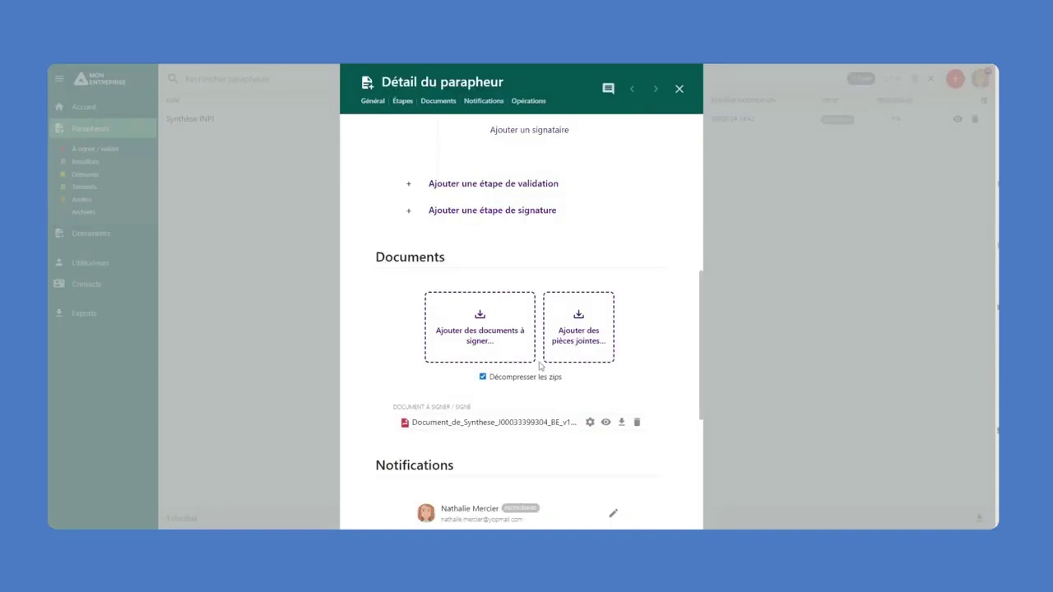
Start the "Synthèse INPI" parapheur and check its signature step in the details.
scroll(541, 366, "down", 5)
left_click(470, 354)
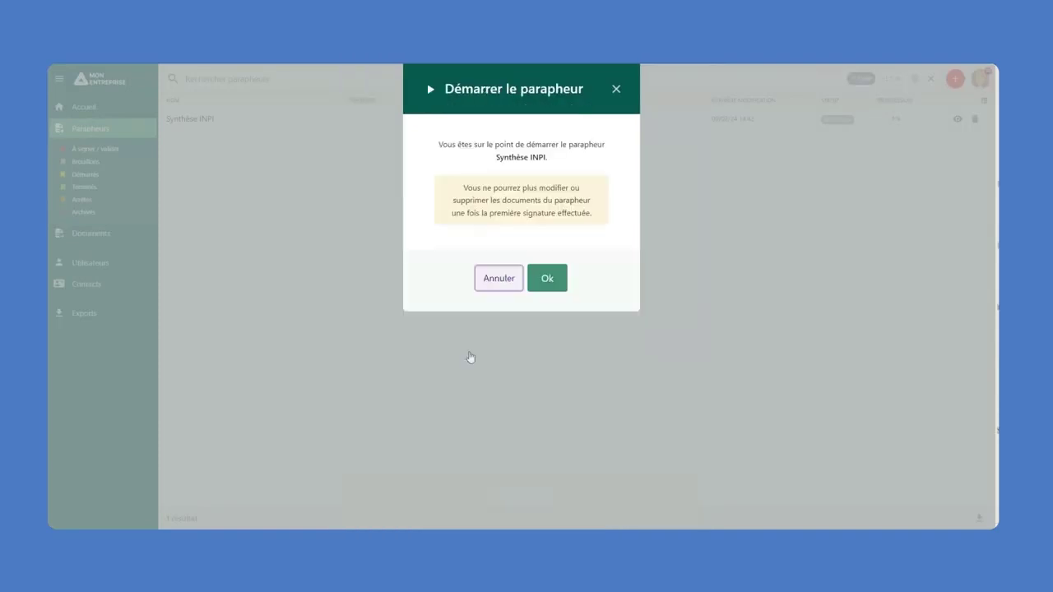
left_click(551, 283)
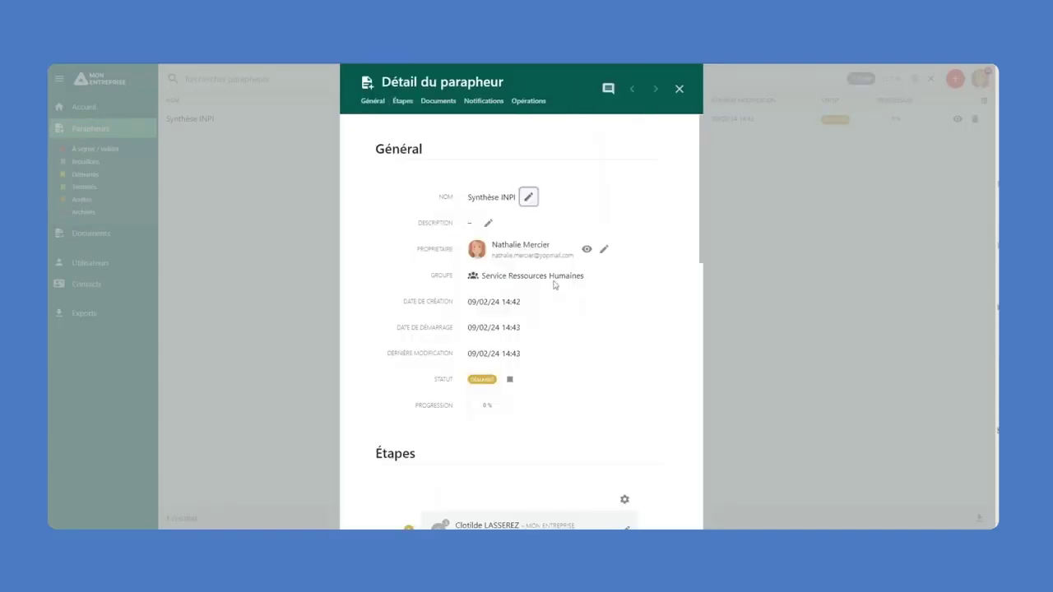
left_click_drag(702, 252, 708, 320)
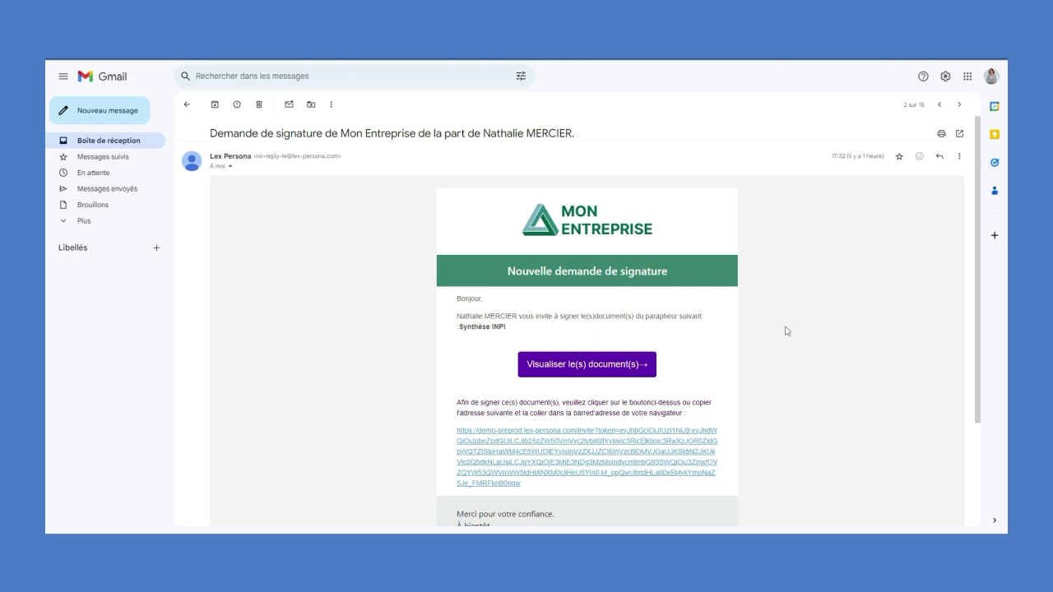
Open the signing request from the Gmail invitation, review the Synthèse INPI document to its last page, and proceed to consent.
left_click(613, 362)
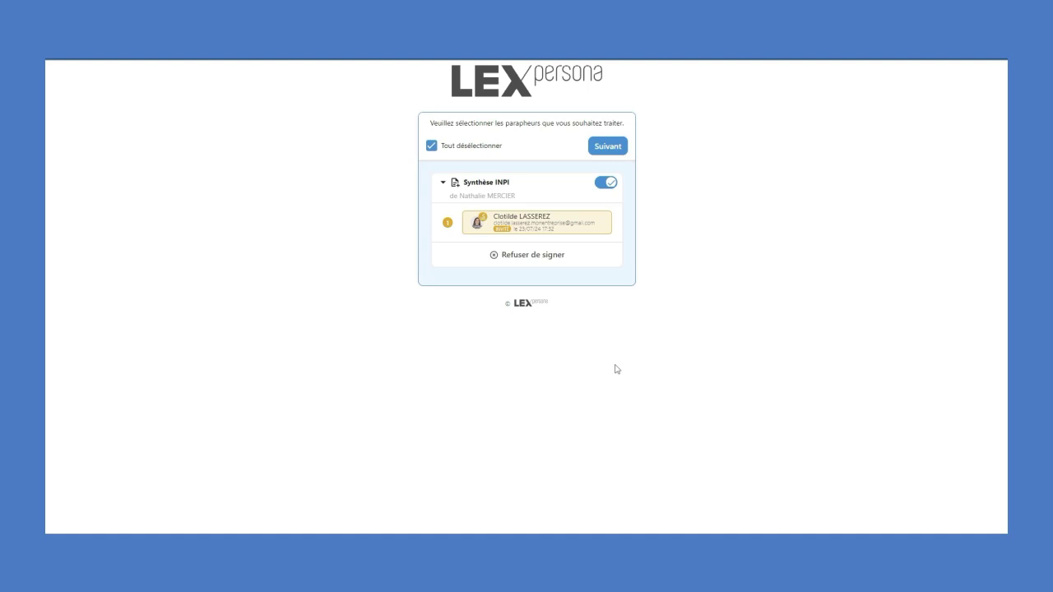
left_click(609, 147)
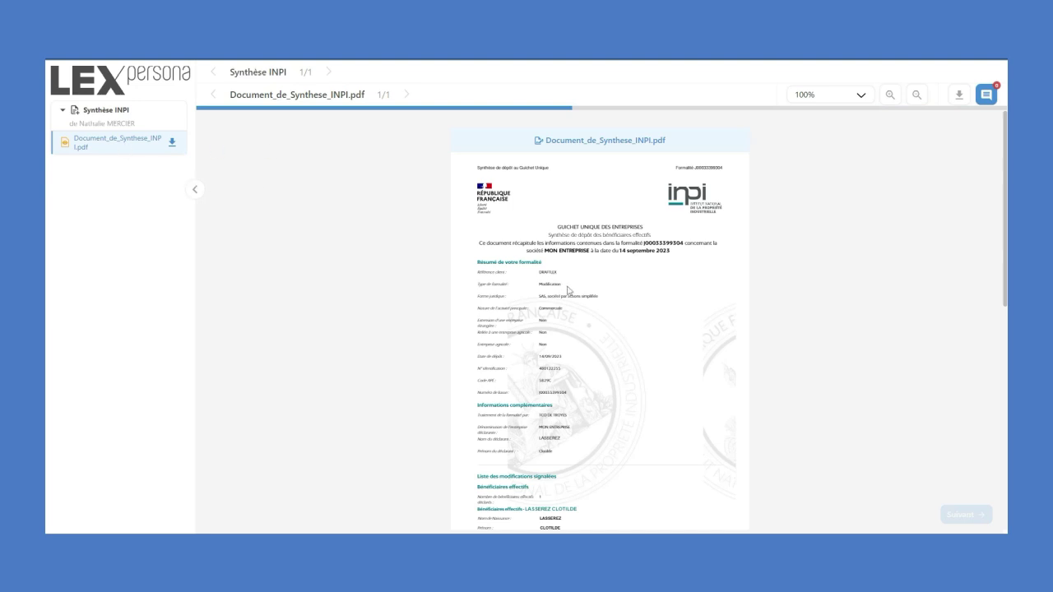
scroll(599, 294, "down", 6)
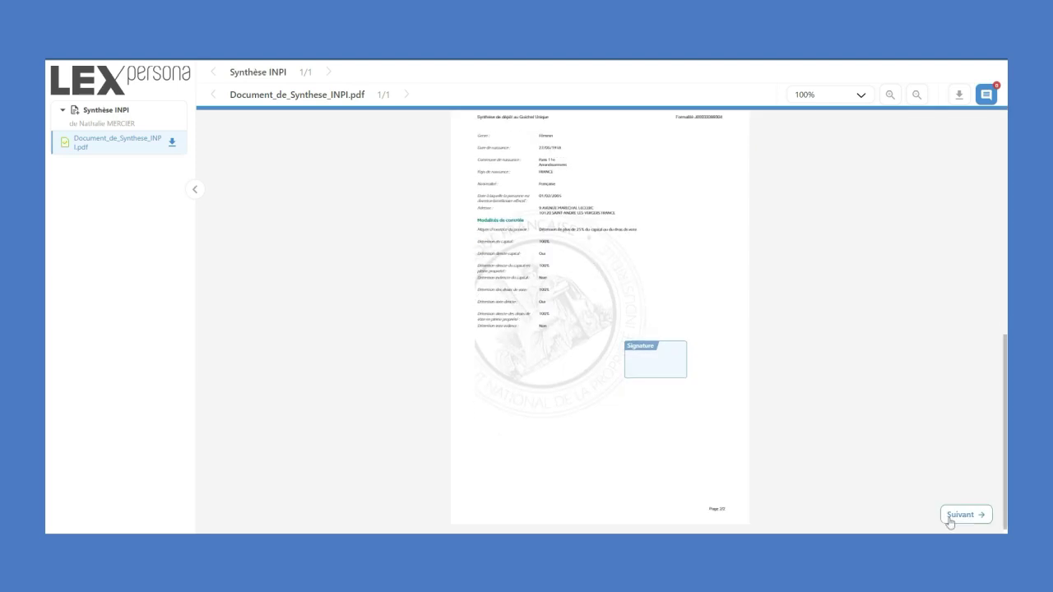
left_click(950, 517)
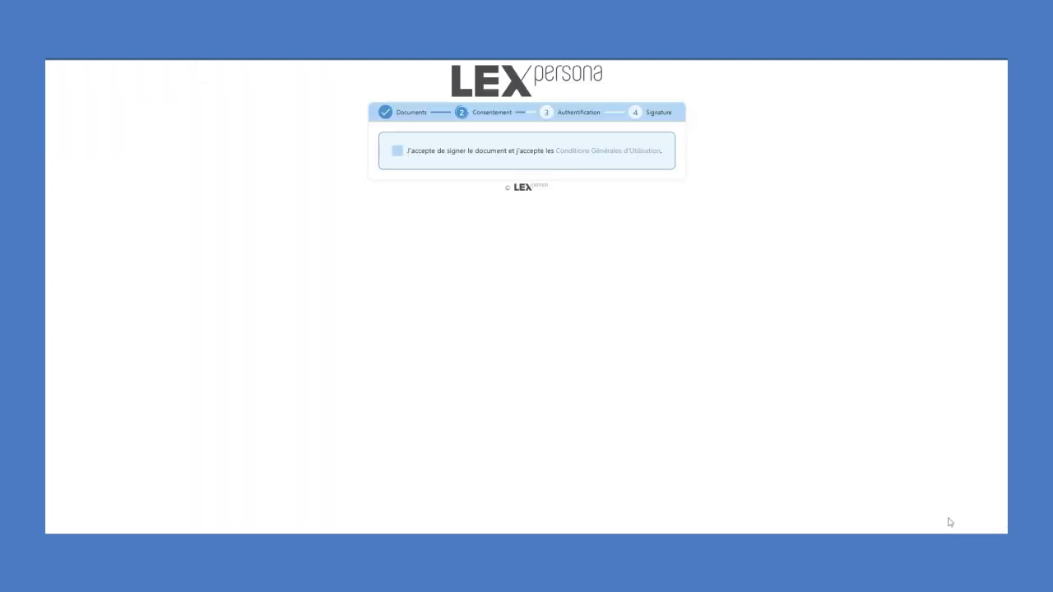
Consent to sign and accept the terms of use, and request identification through L'Identité Numérique with the signatory's mobile number.
left_click(397, 151)
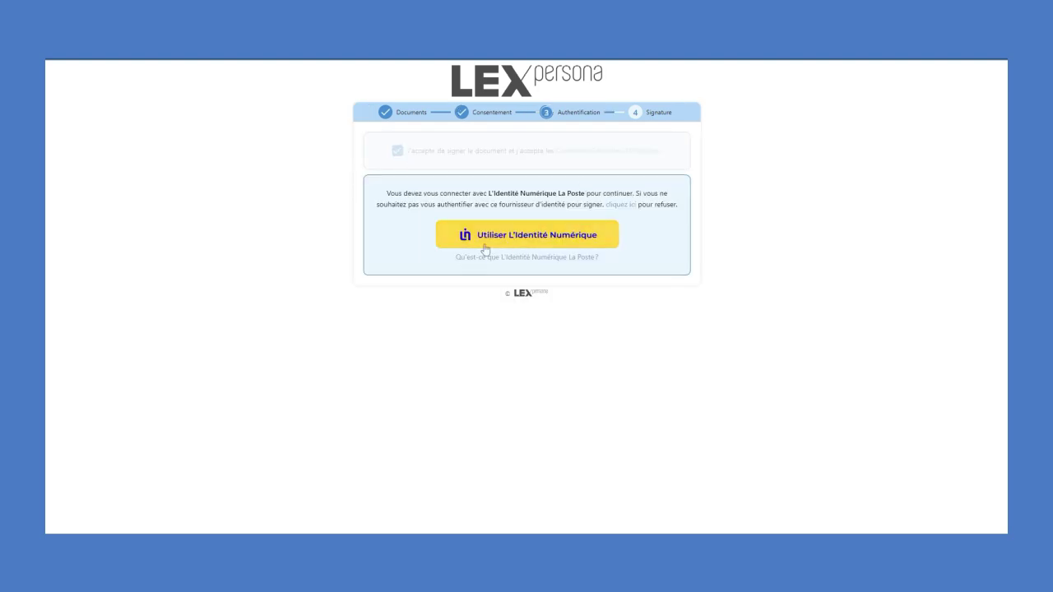
left_click(523, 236)
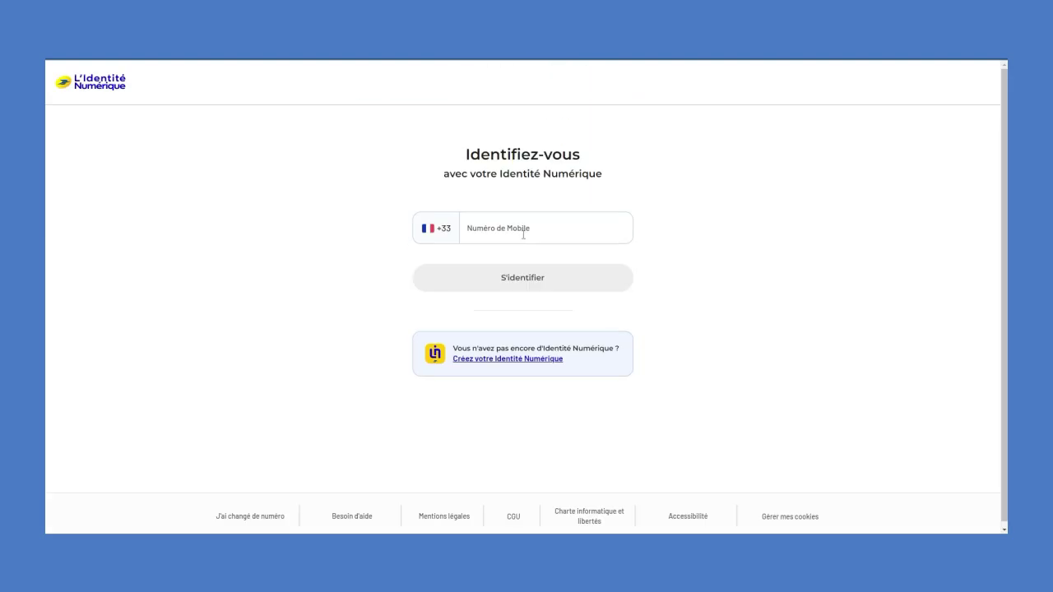
left_click(523, 236)
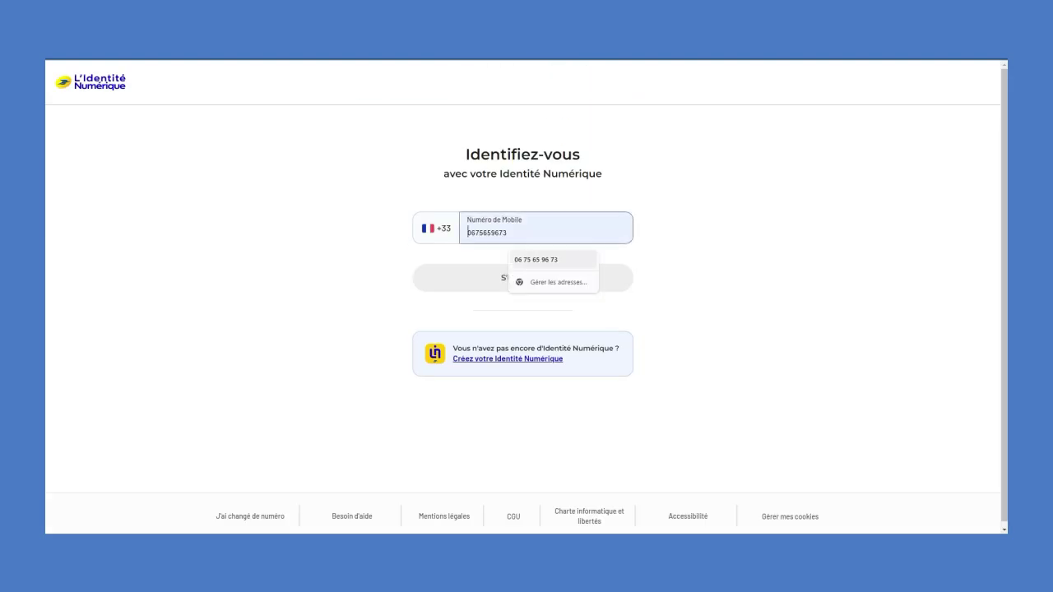
left_click(526, 259)
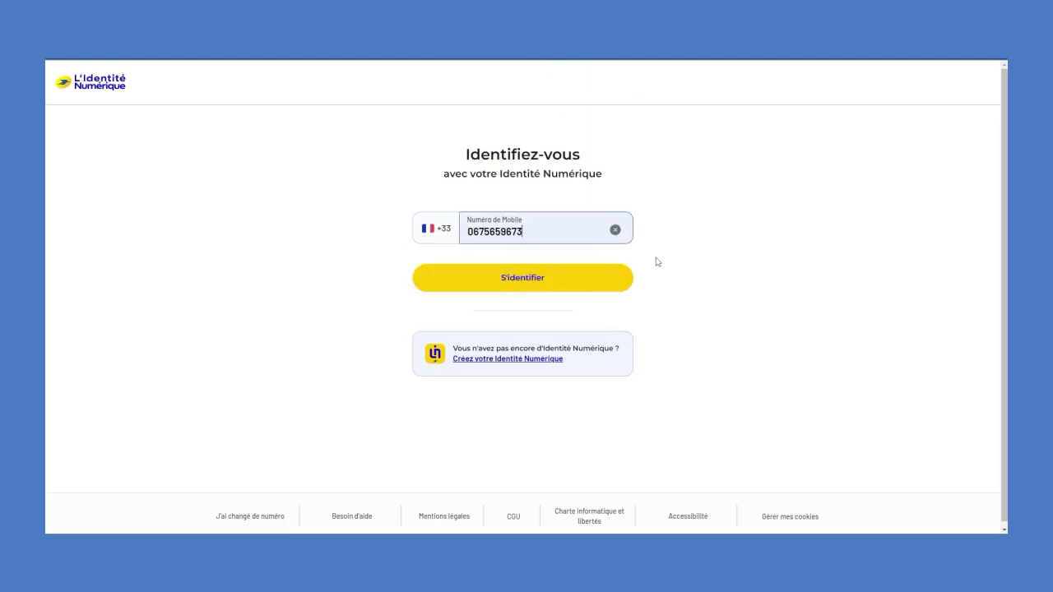
left_click(563, 288)
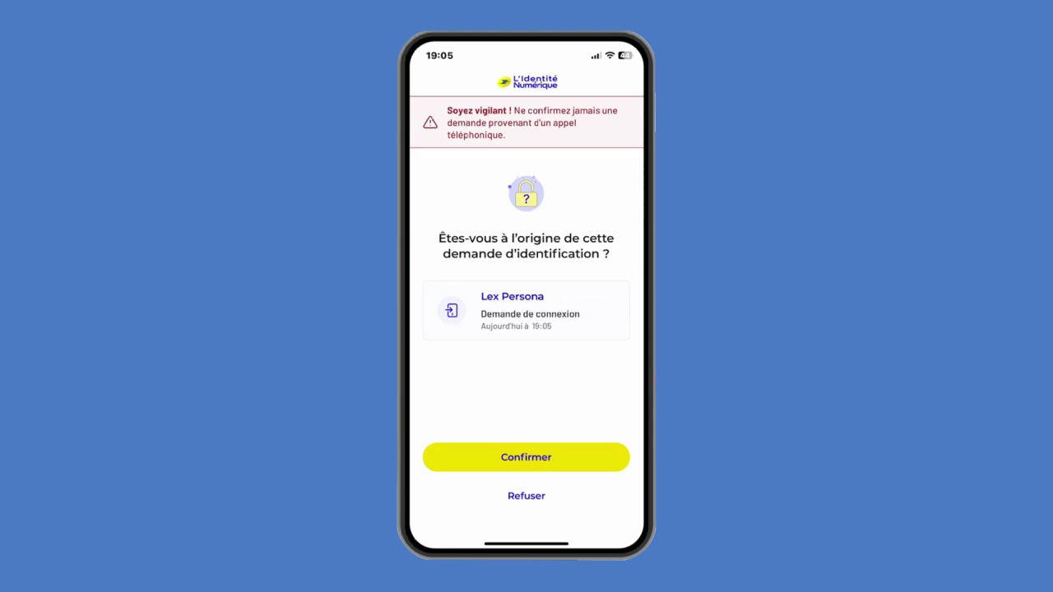
Confirm the Lex Persona connection request in the L'Identité Numérique mobile app and enter the secret code.
left_click(526, 458)
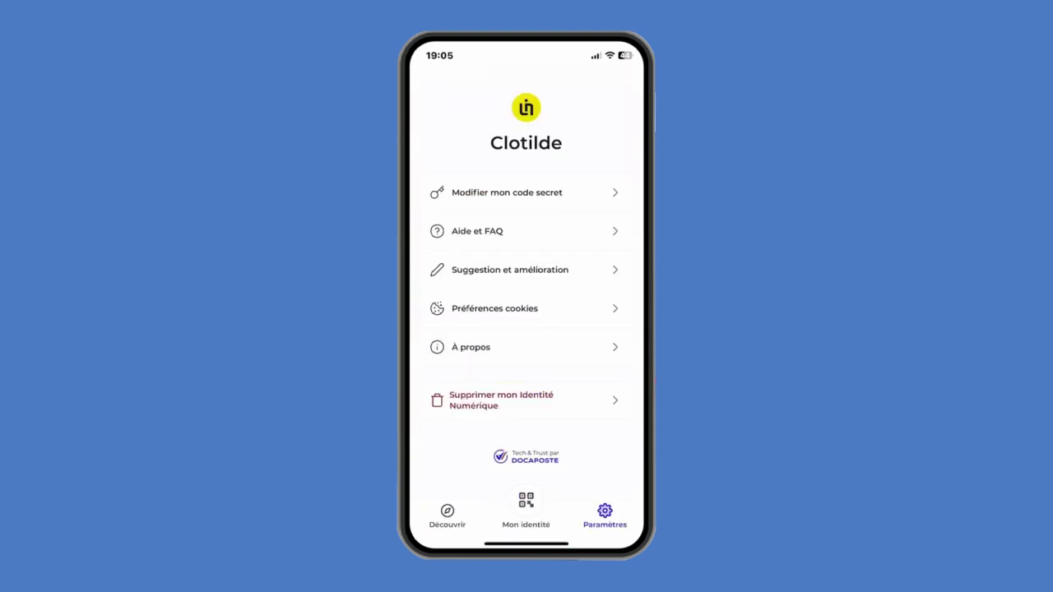
left_click(463, 372)
left_click(463, 420)
left_click(463, 372)
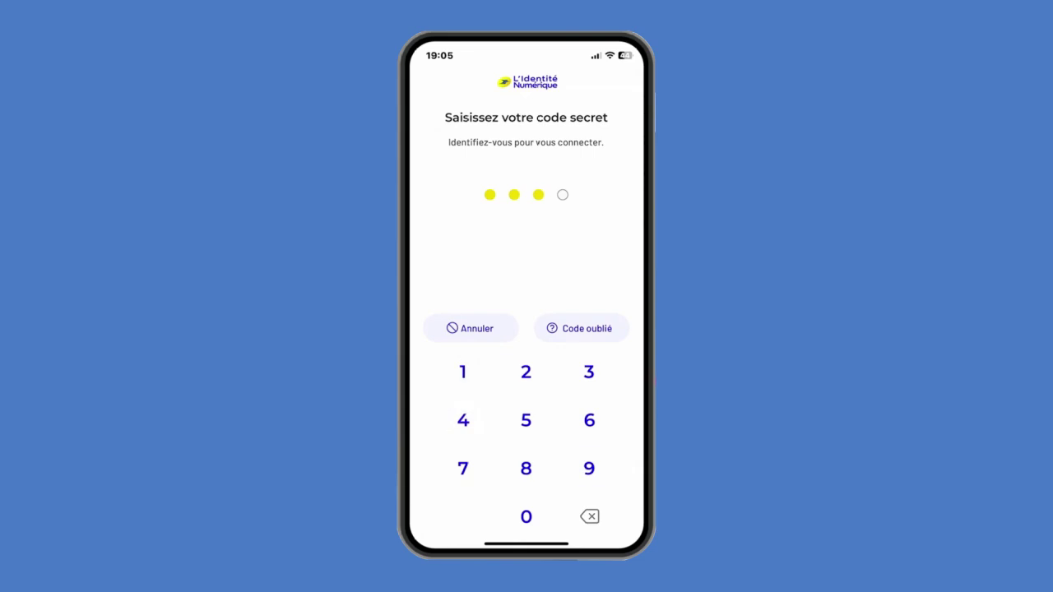
left_click(463, 420)
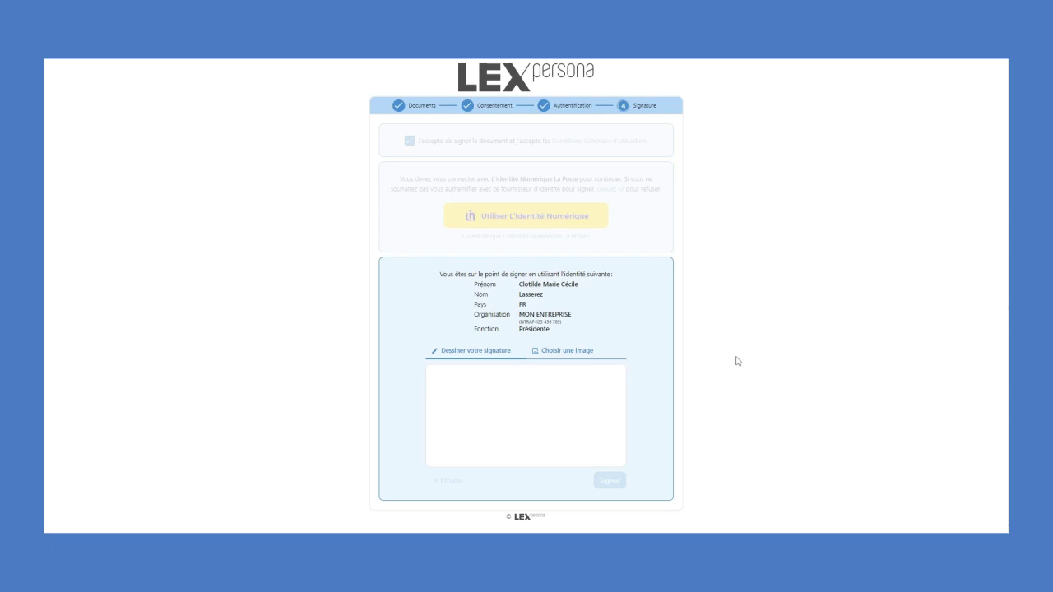
Draw a handwritten signature in the signature area and sign the document.
mouse_move(536, 381)
left_mouse_down()
mouse_move(538, 406)
mouse_move(494, 424)
mouse_move(540, 414)
left_mouse_up()
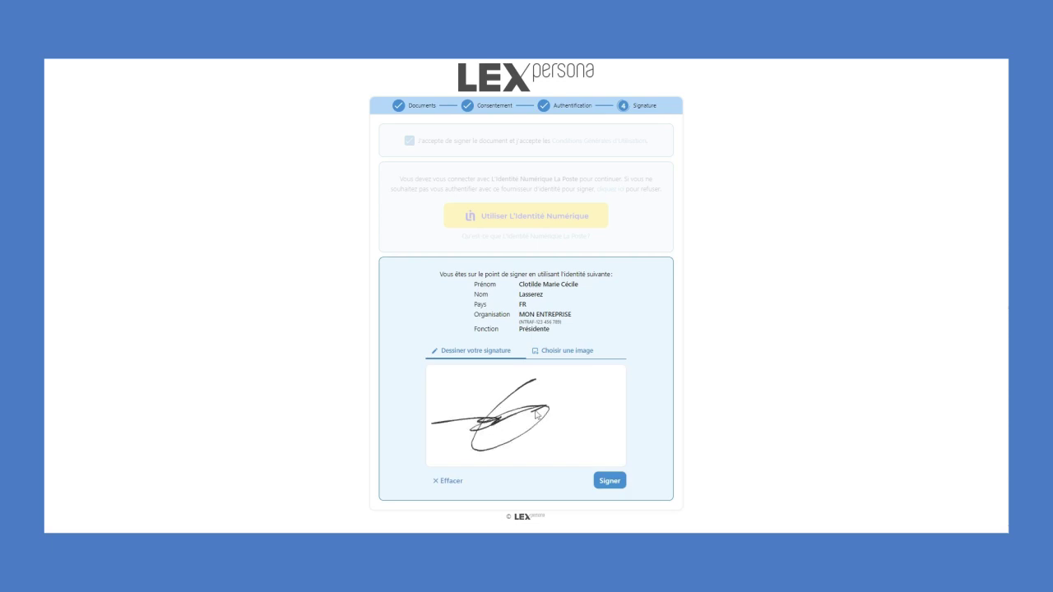
left_click(613, 483)
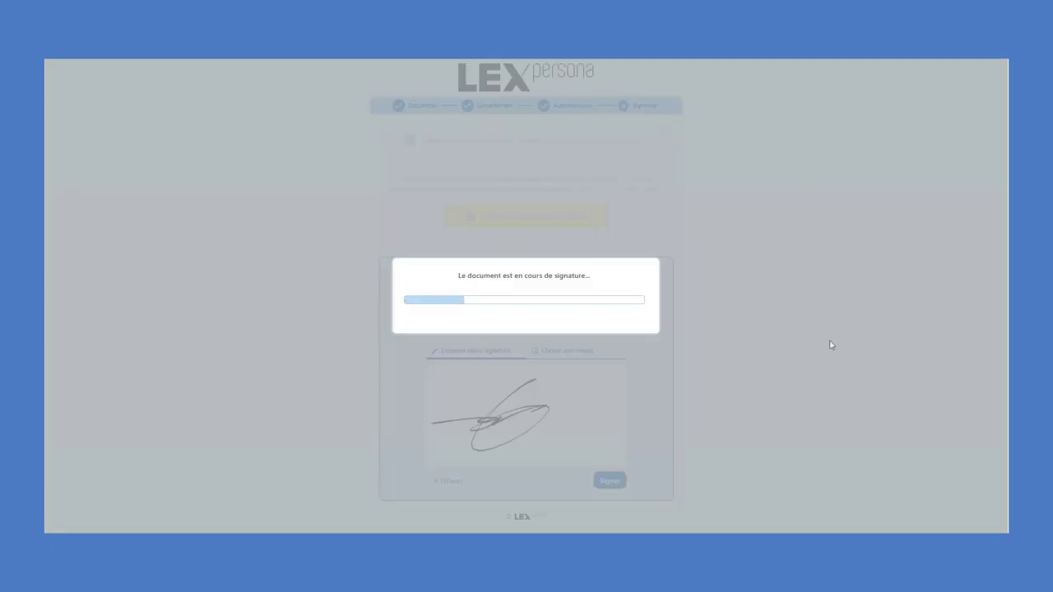